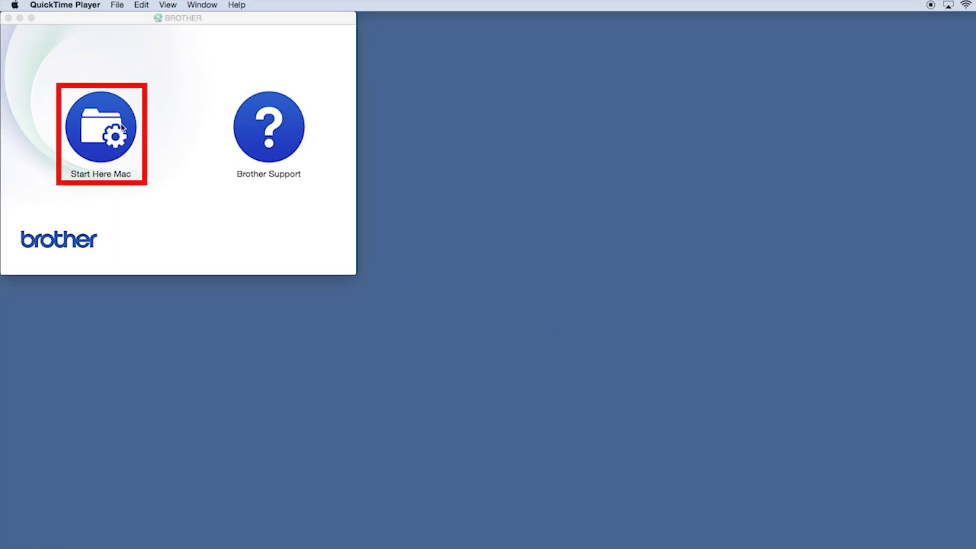
Step: Launch Start Here Mac, confirm opening it, and accept the usage information
left_click(101, 127)
double_click(101, 128)
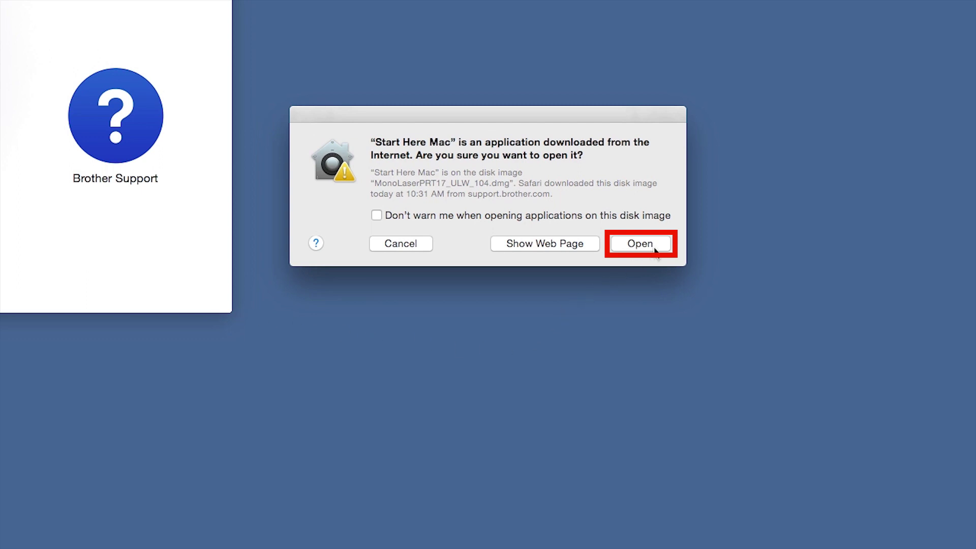
left_click(640, 243)
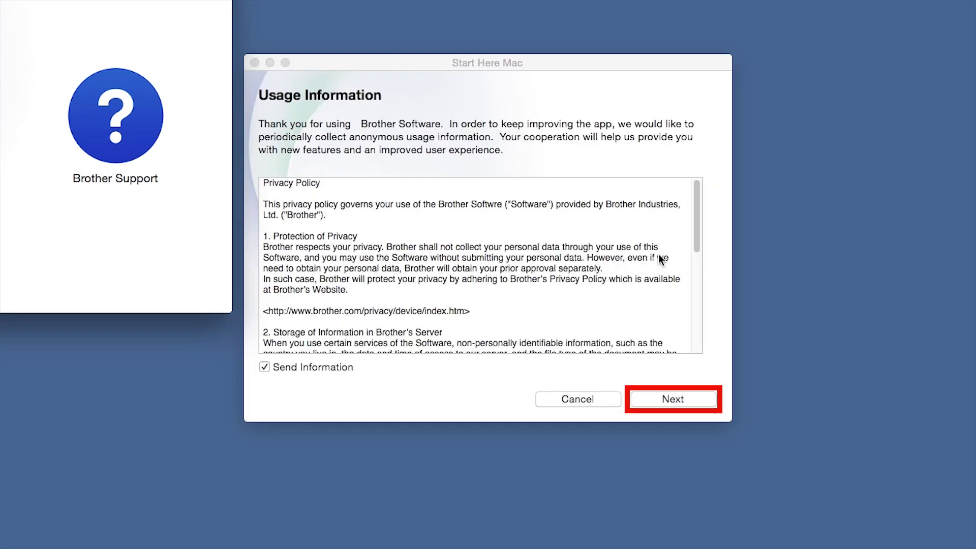
left_click(706, 401)
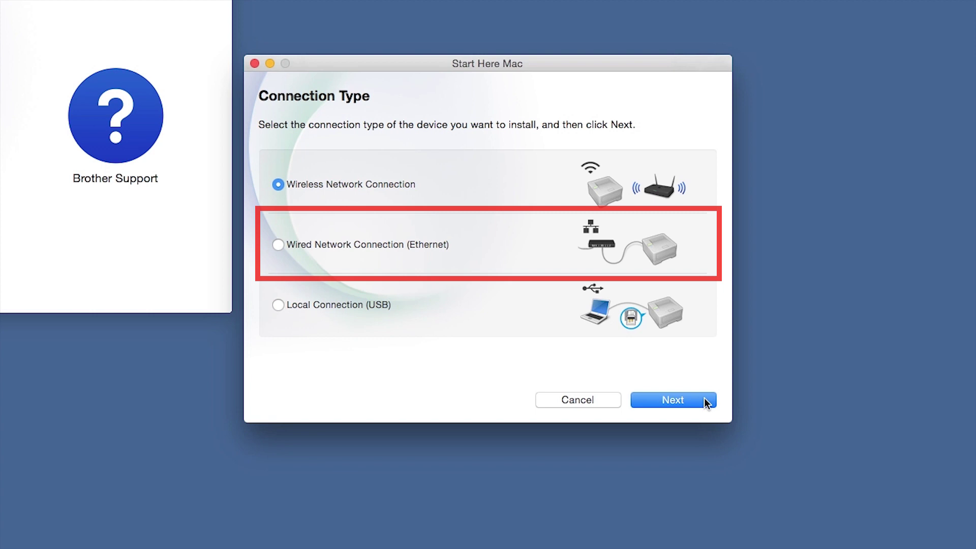
Step: Choose Wired Network Connection (Ethernet) and select the detected Brother network machine
left_click(279, 245)
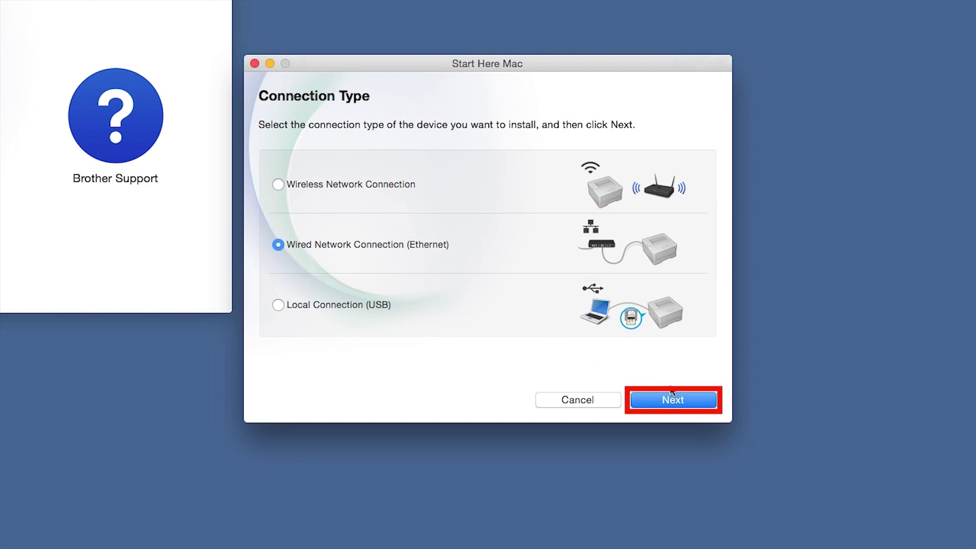
left_click(700, 403)
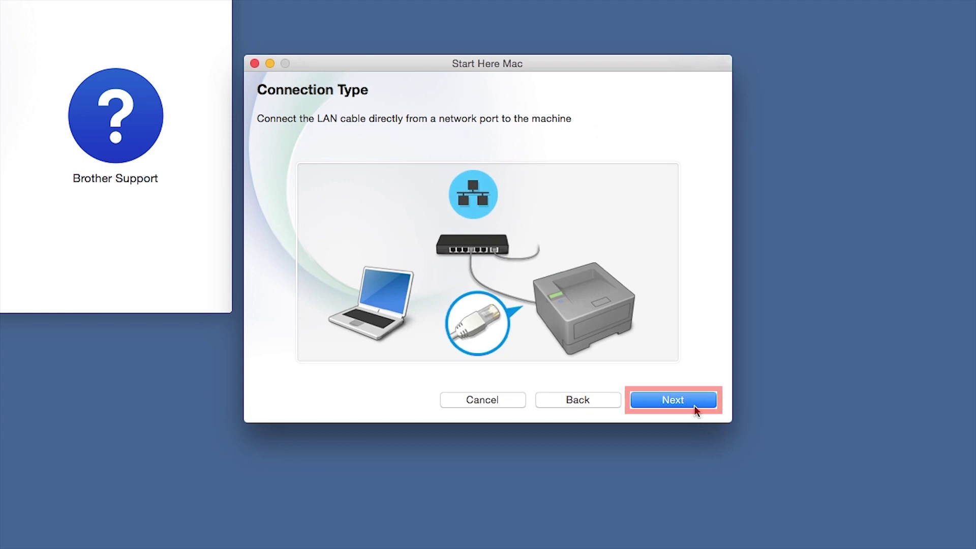
left_click(694, 412)
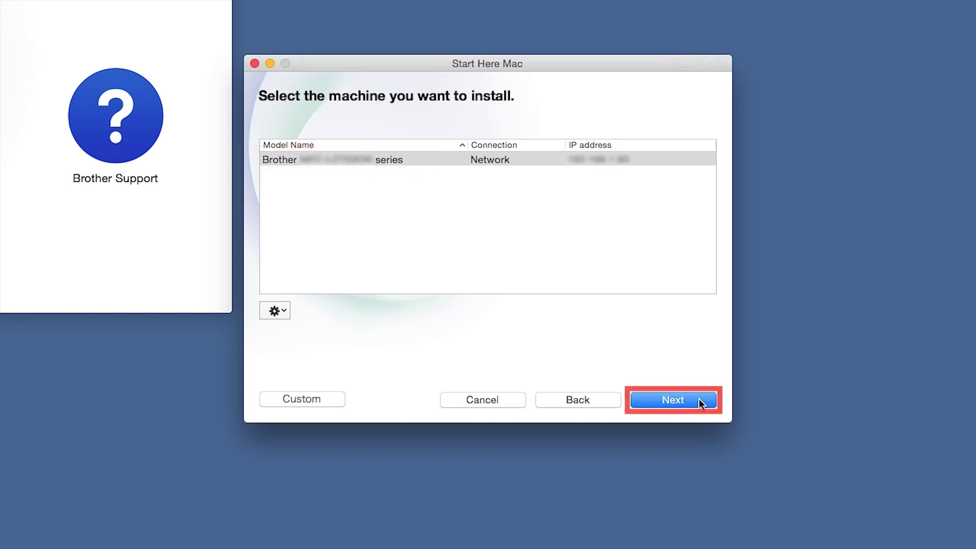
left_click(699, 402)
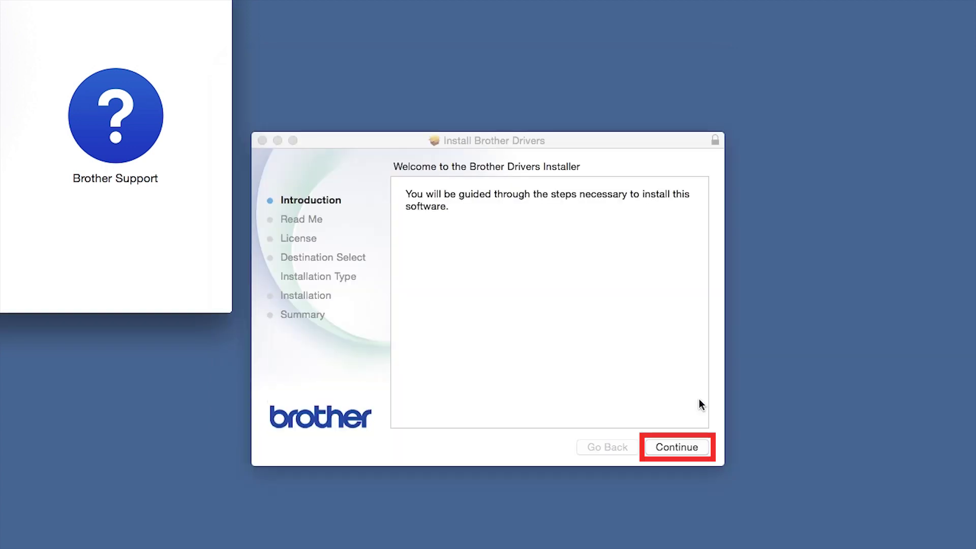
Step: Accept the Brother Drivers license and start the standard install with the admin password
left_click(700, 447)
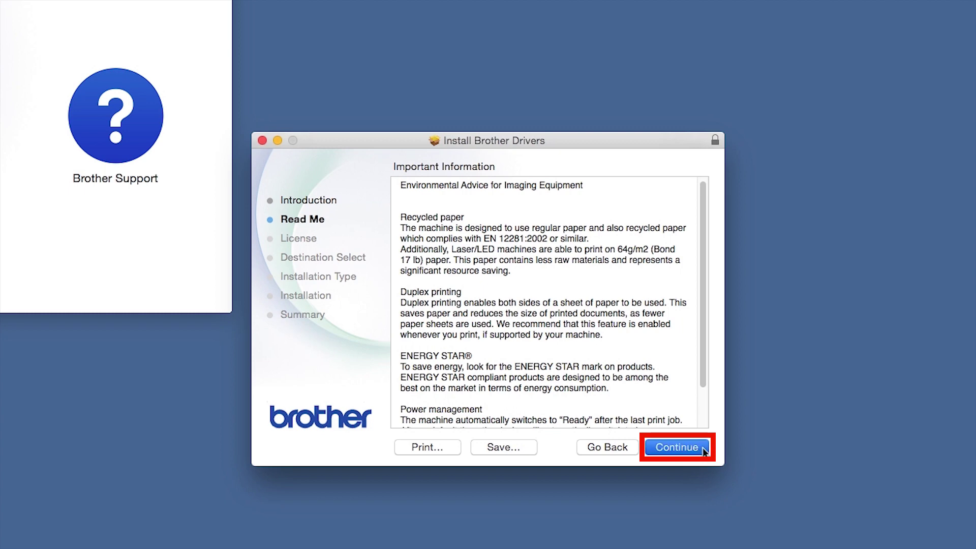
left_click(702, 448)
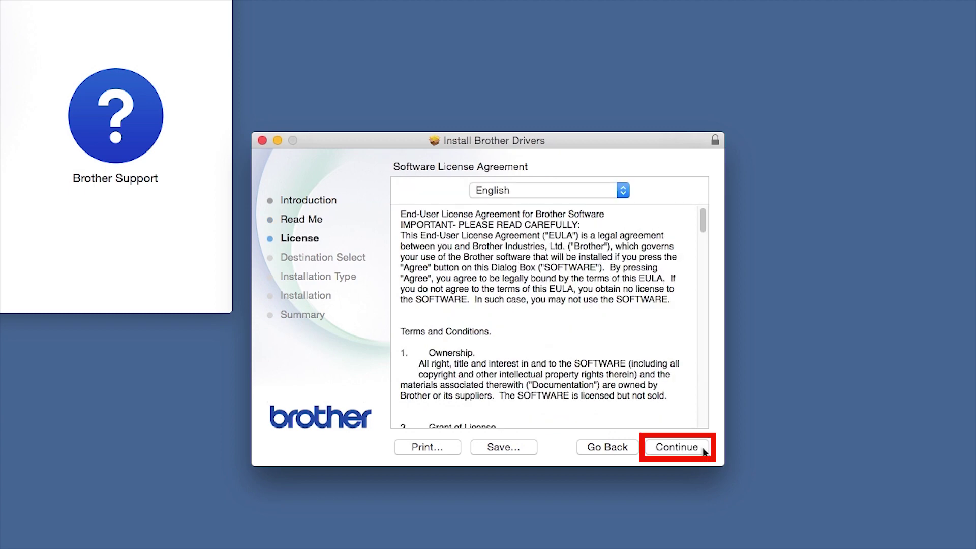
left_click(703, 448)
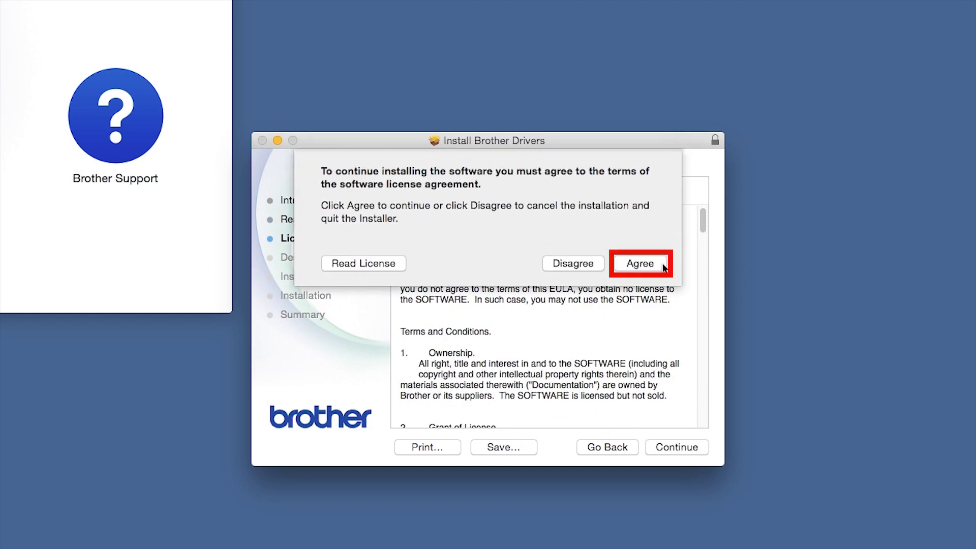
left_click(663, 265)
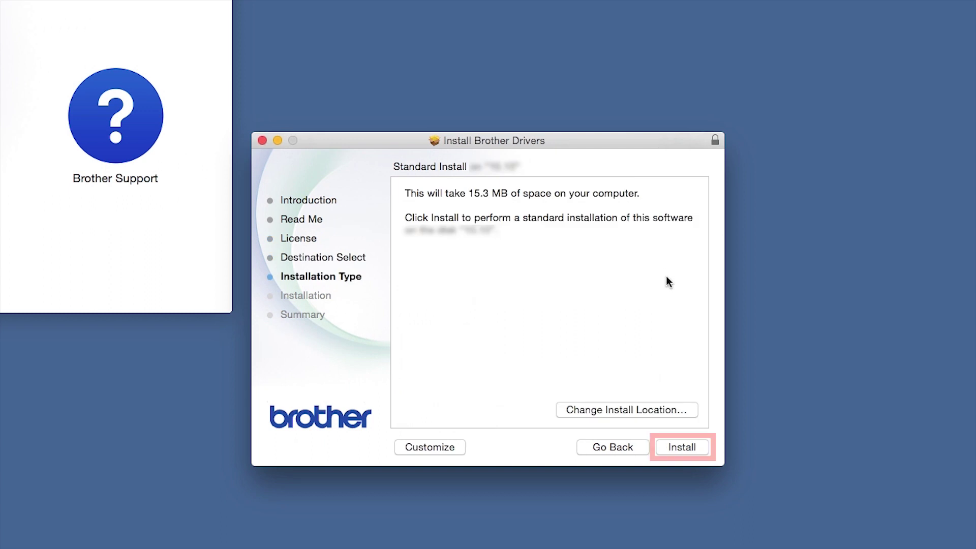
left_click(703, 453)
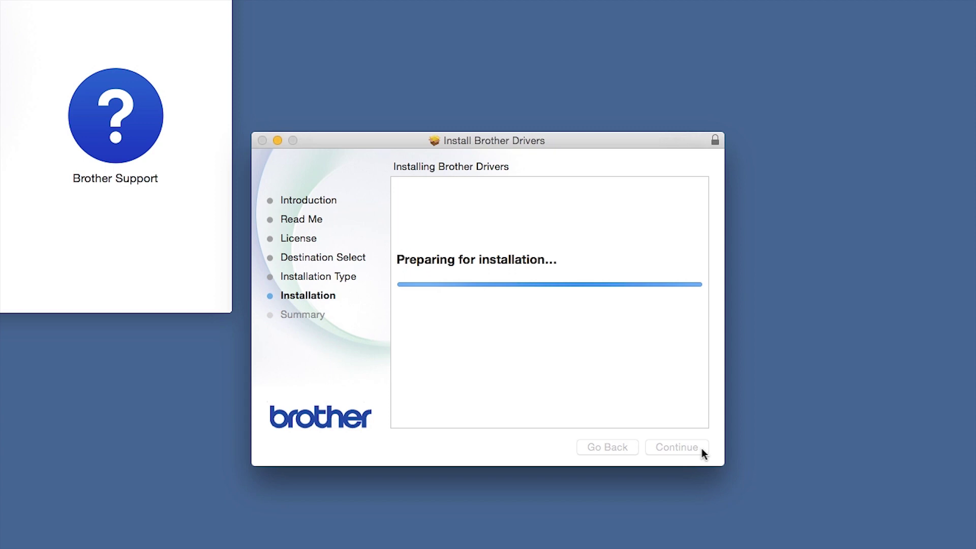
type("•••••••")
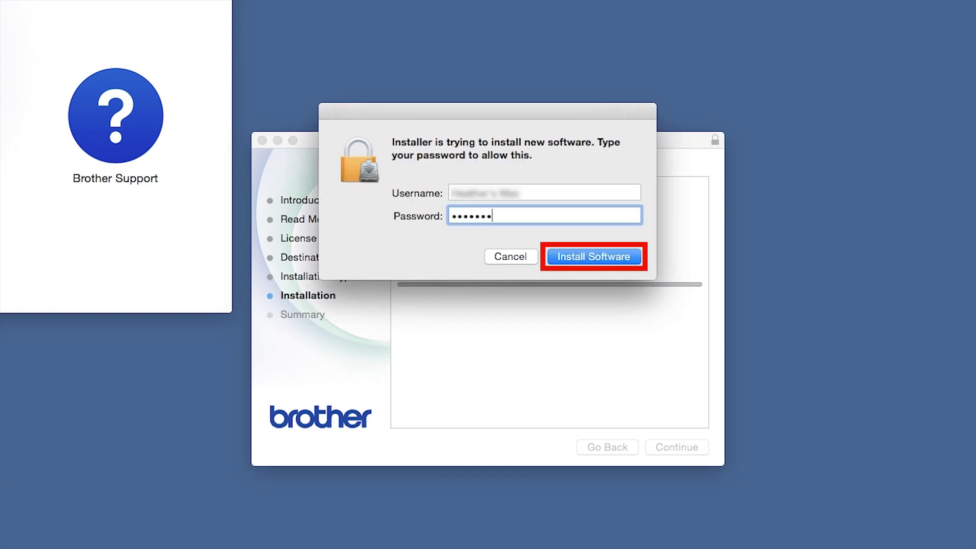
key("Return")
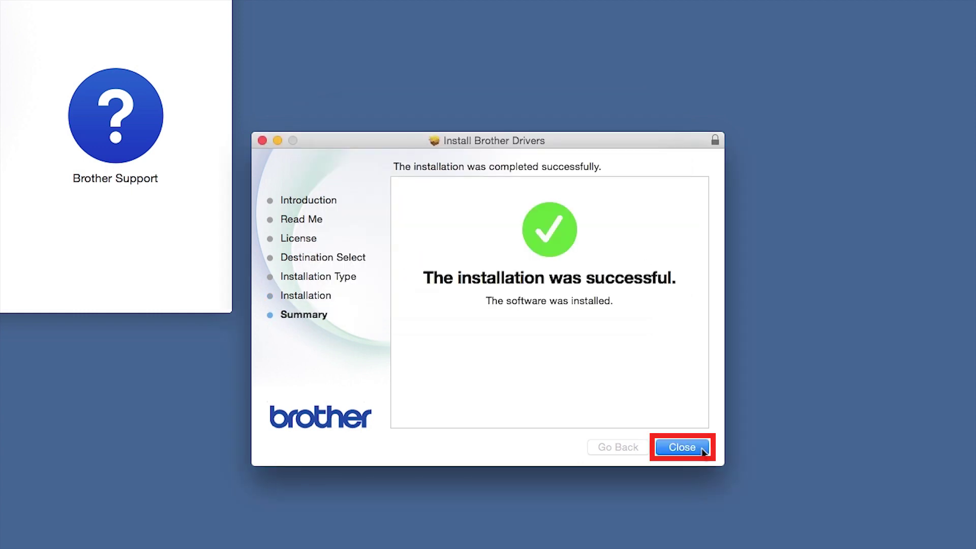
Step: Close the finished installer and add the Brother network printer using its series CUPS driver
left_click(701, 449)
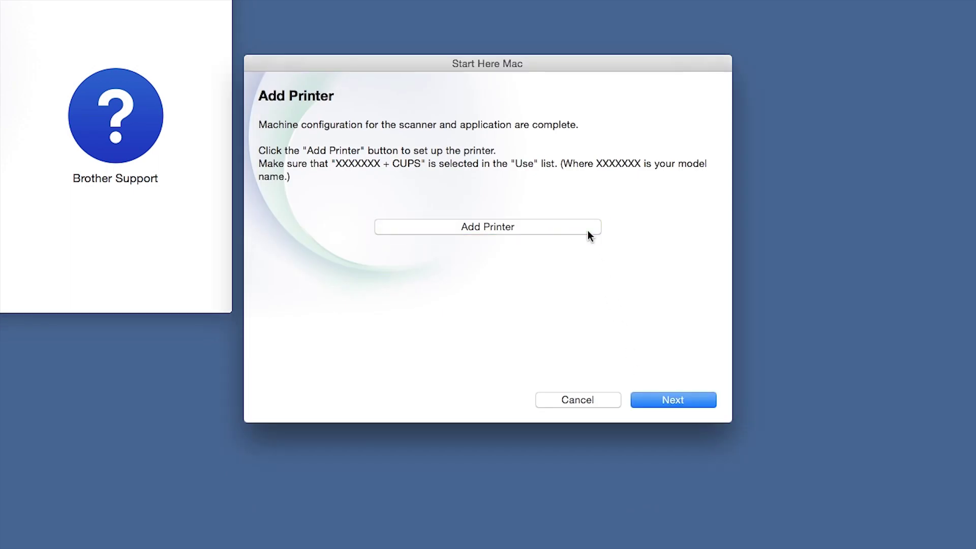
left_click(589, 236)
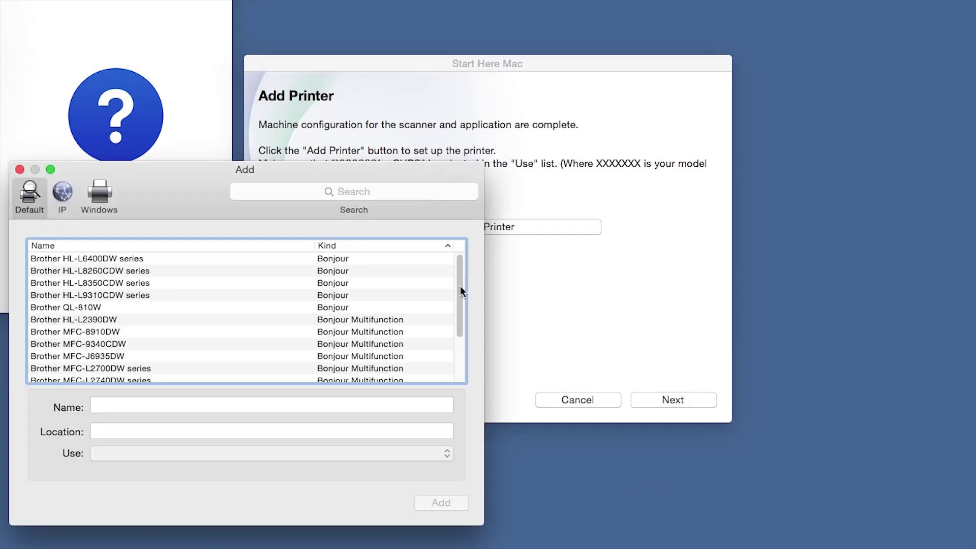
scroll(459, 290, "down", 5)
scroll(460, 328, "down", 5)
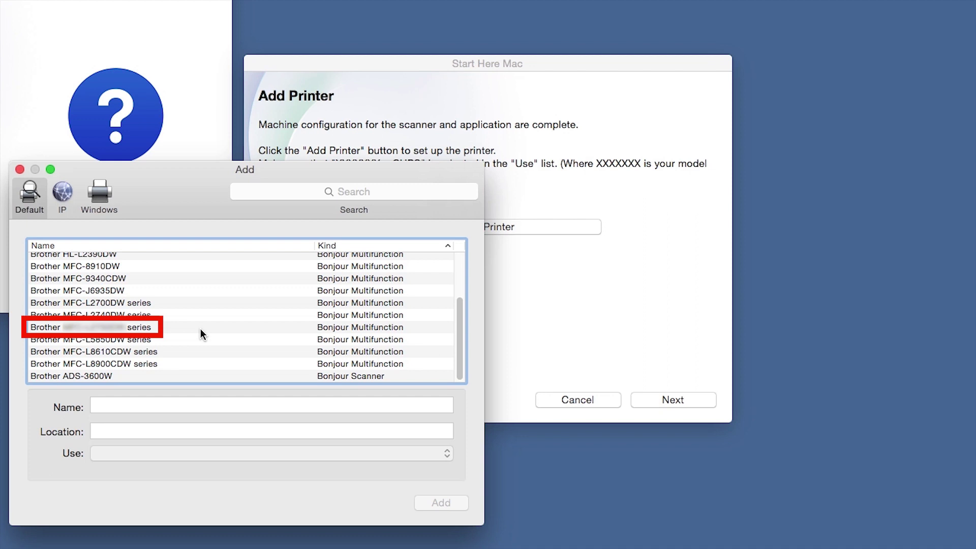
left_click(197, 329)
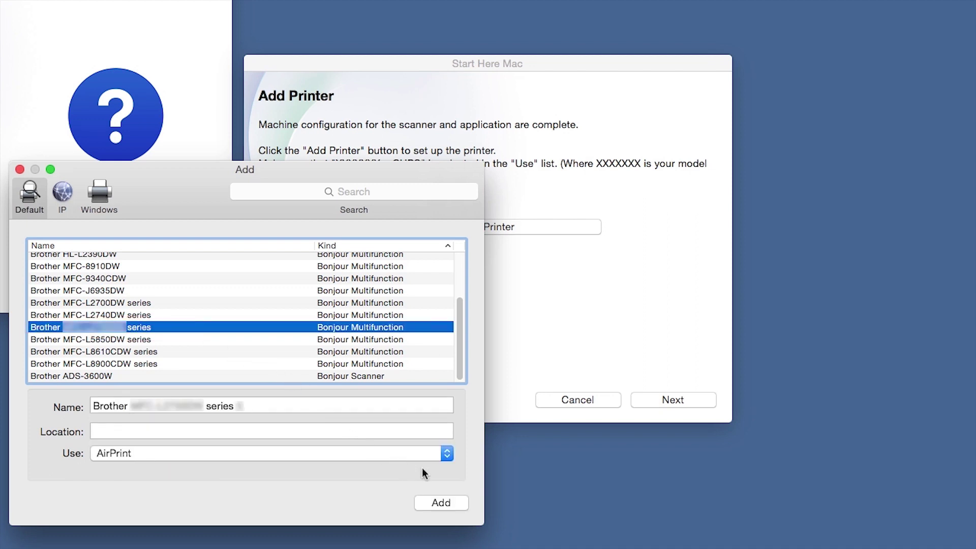
left_click(447, 454)
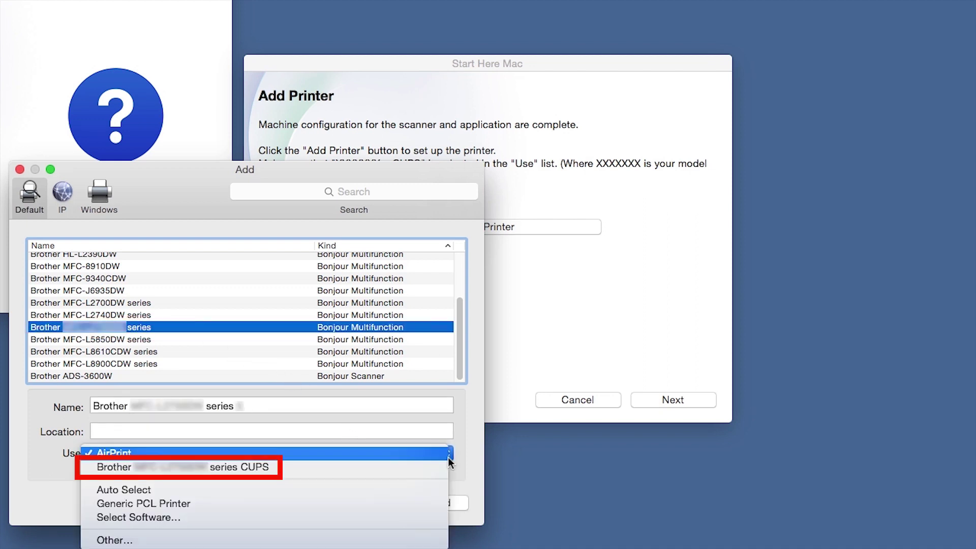
left_click(442, 465)
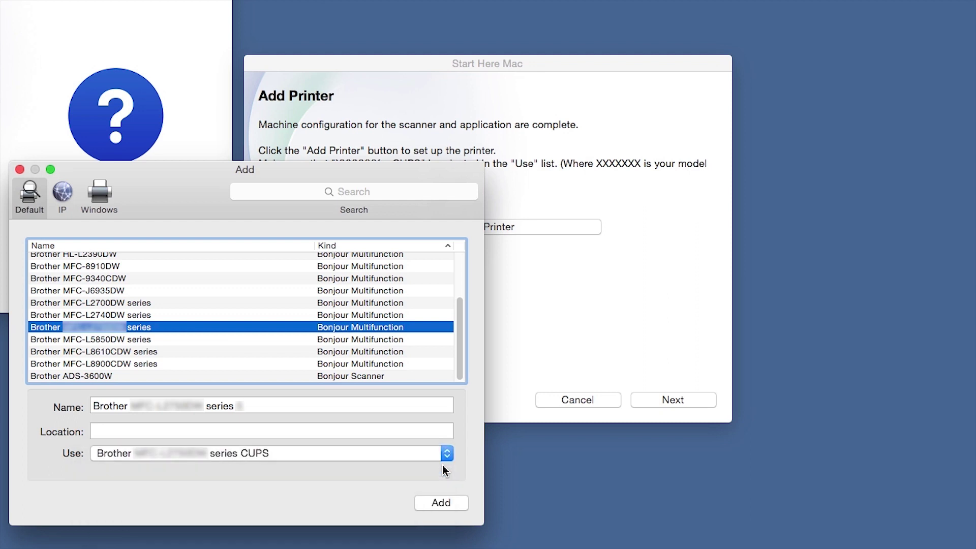
left_click(458, 502)
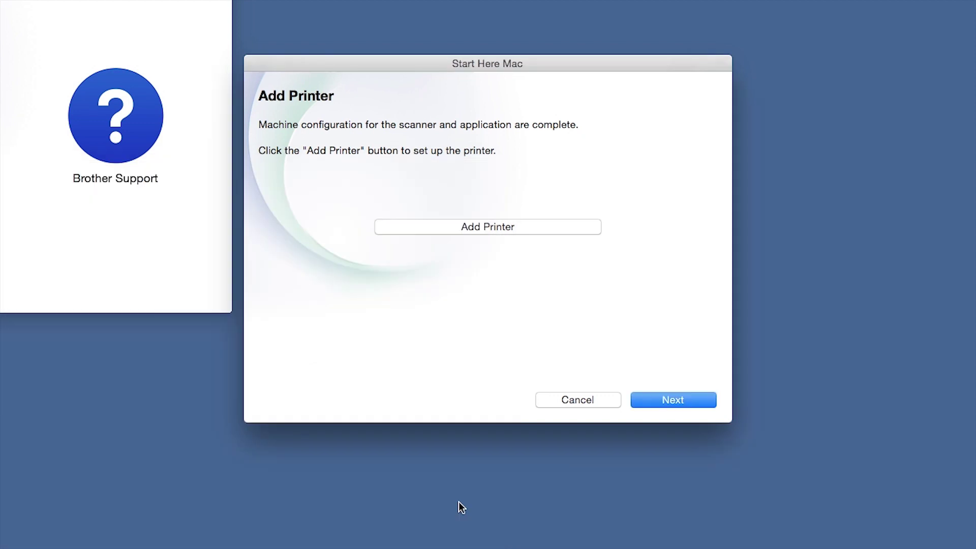
Step: Go past the iPrint&Scan App Store offer to the Setup Complete screen
left_click(699, 405)
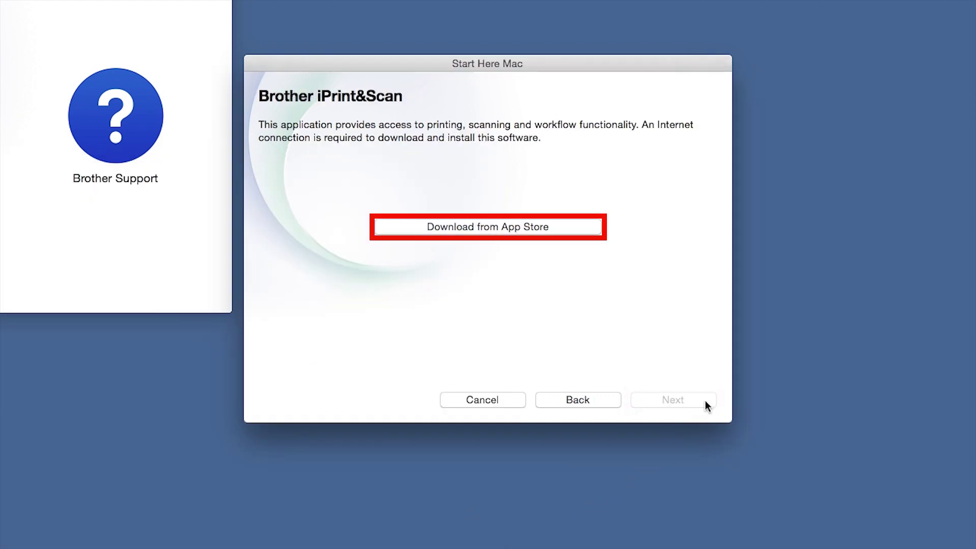
left_click(580, 228)
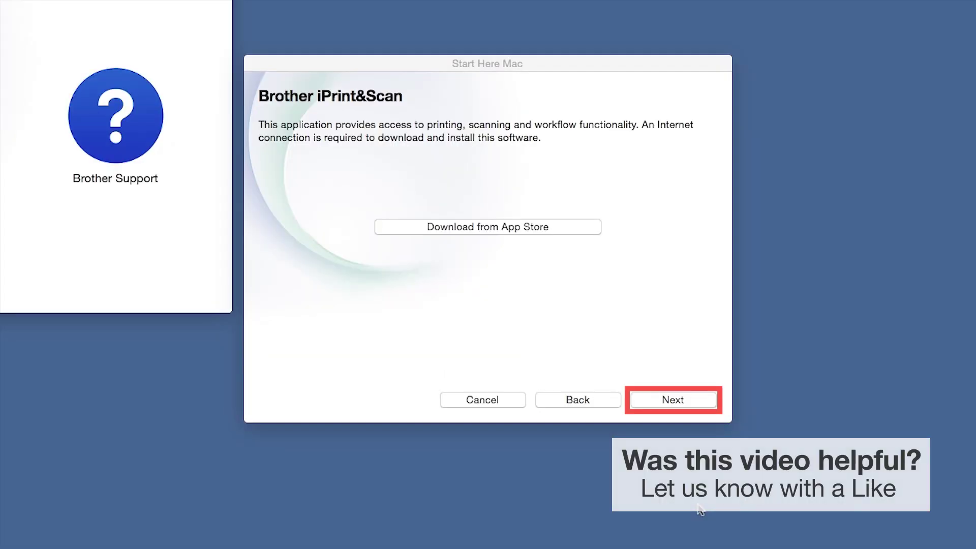
left_click(700, 399)
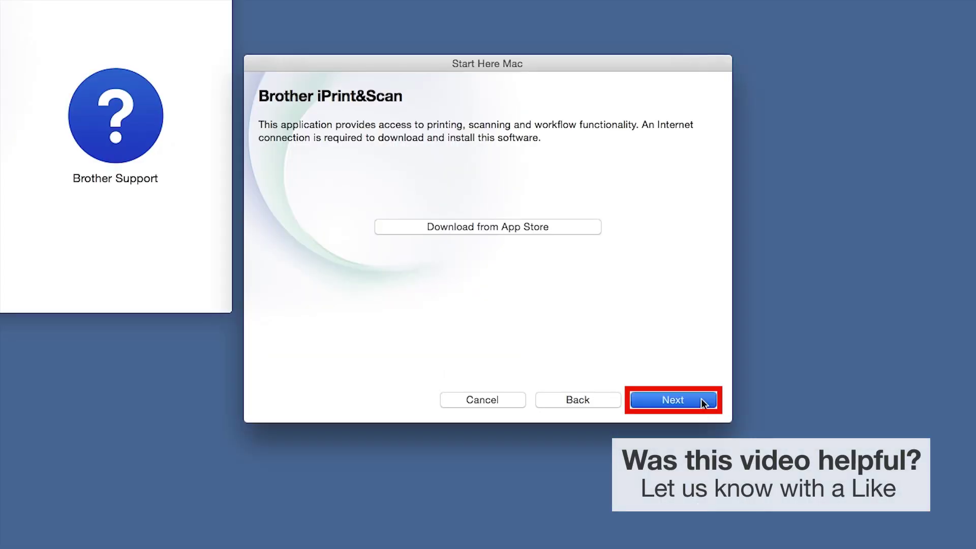
left_click(700, 399)
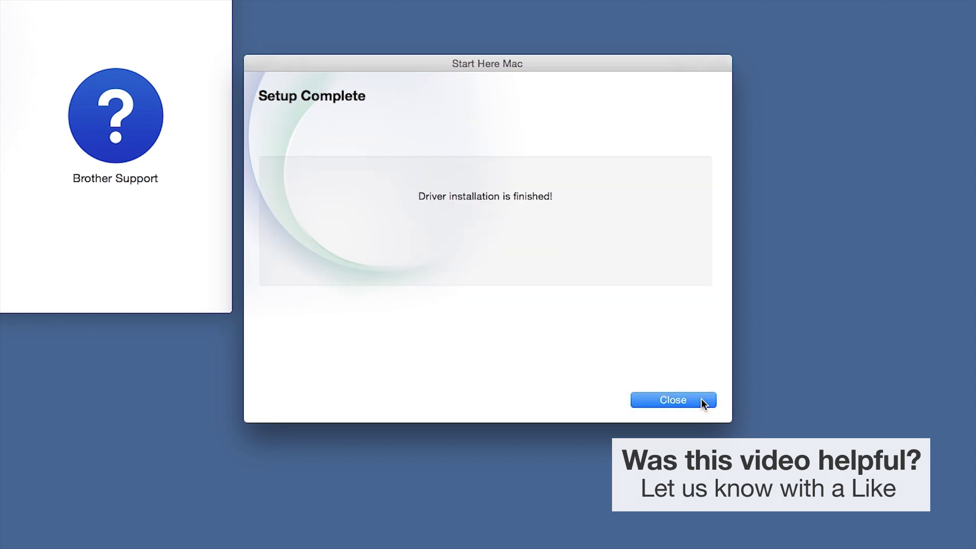